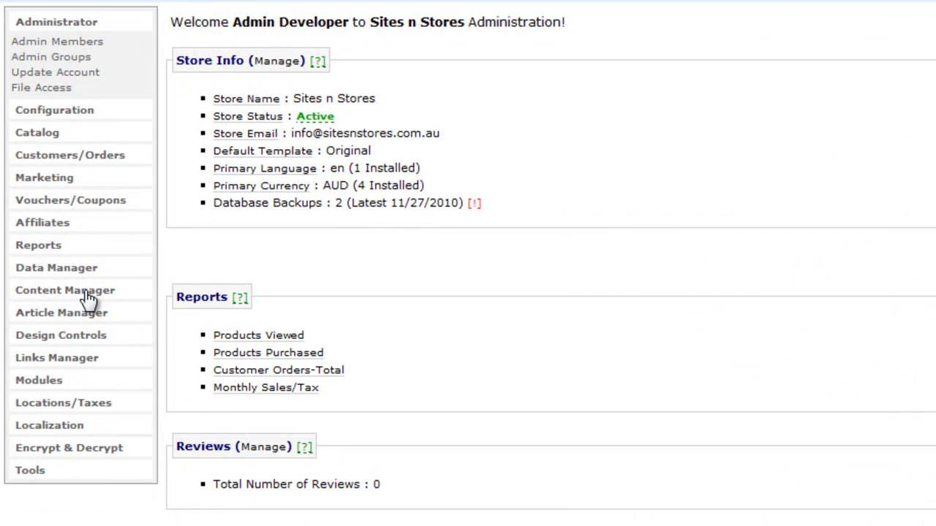
Step: Open the page categories in the Content Manager and reload the storefront's pages.php listing for comparison
left_click(86, 296)
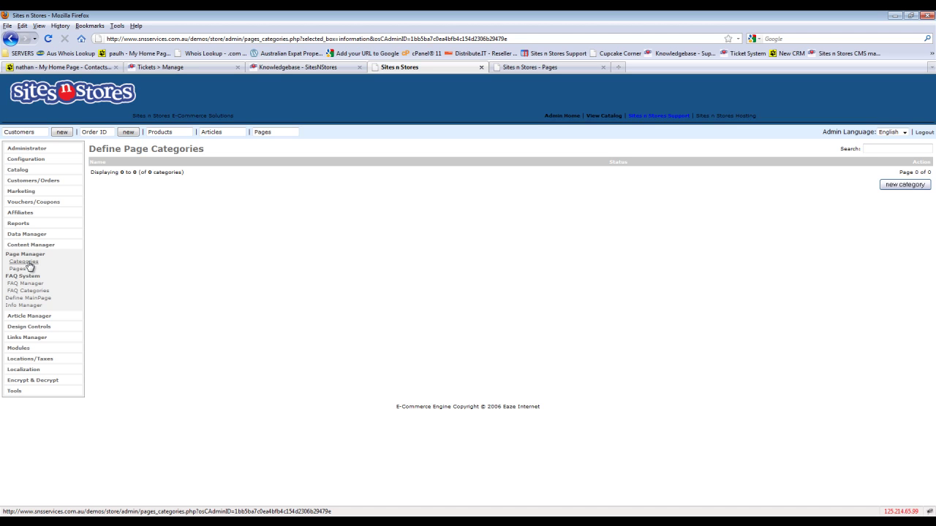
left_click(568, 66)
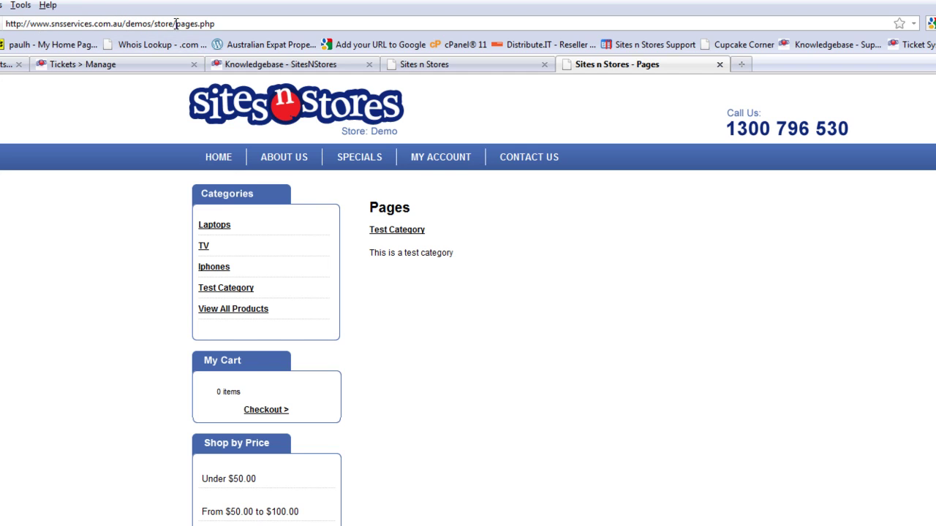
left_click_drag(176, 23, 246, 20)
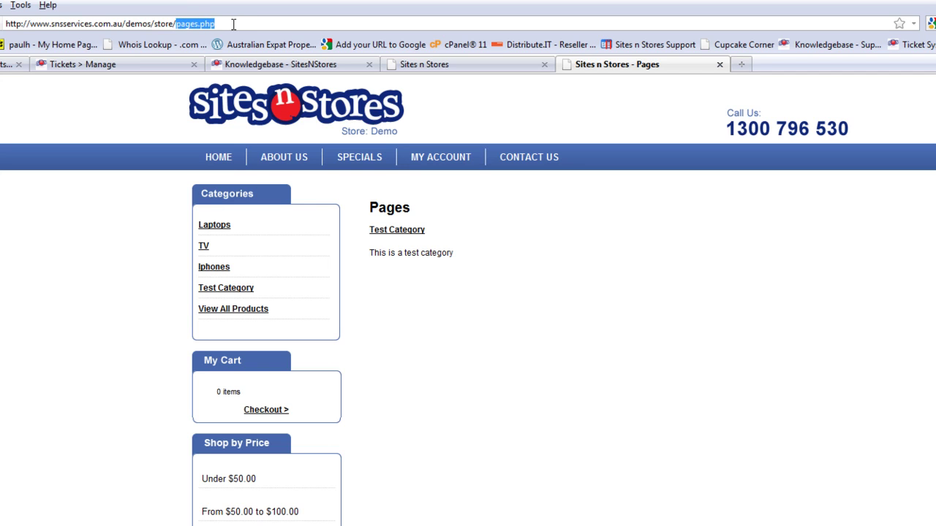
key("Return")
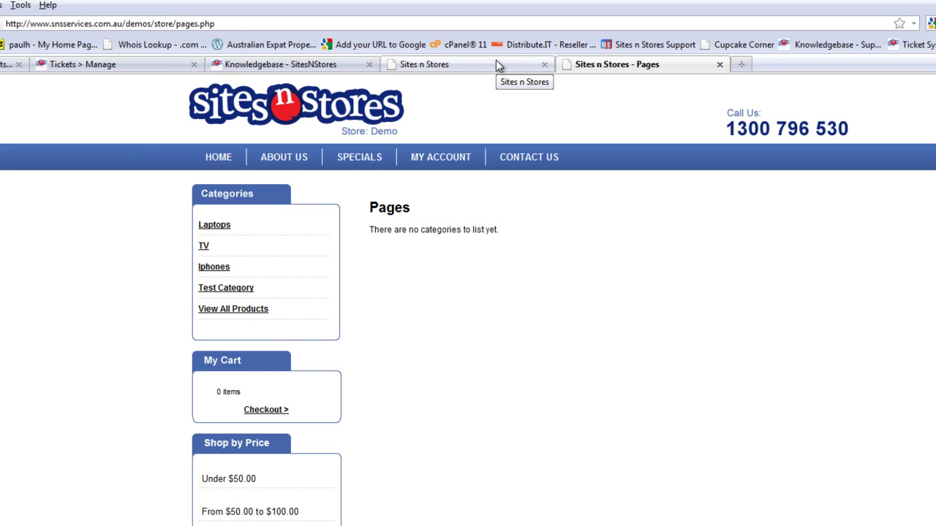
Step: Create and save a page category named "Test Category" with the description "This is a test category" in the store admin
left_click(475, 64)
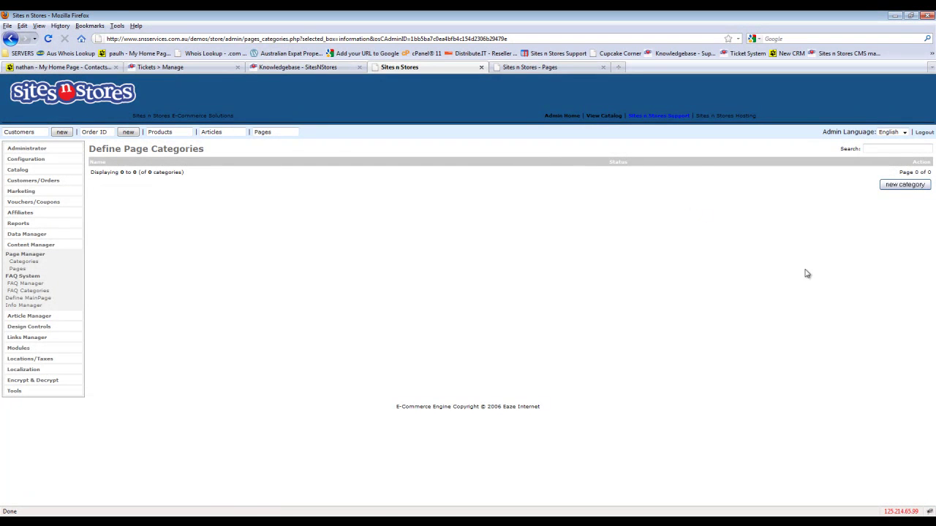
left_click(912, 187)
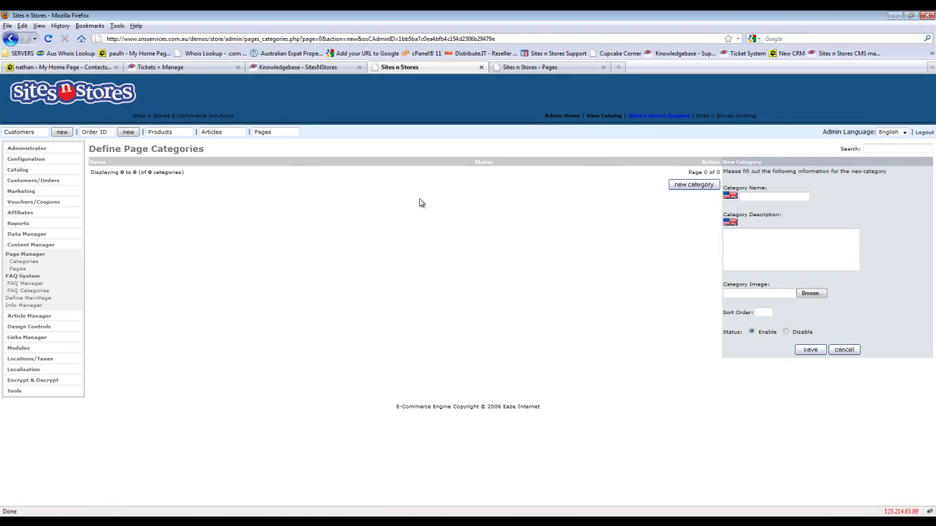
left_click(775, 200)
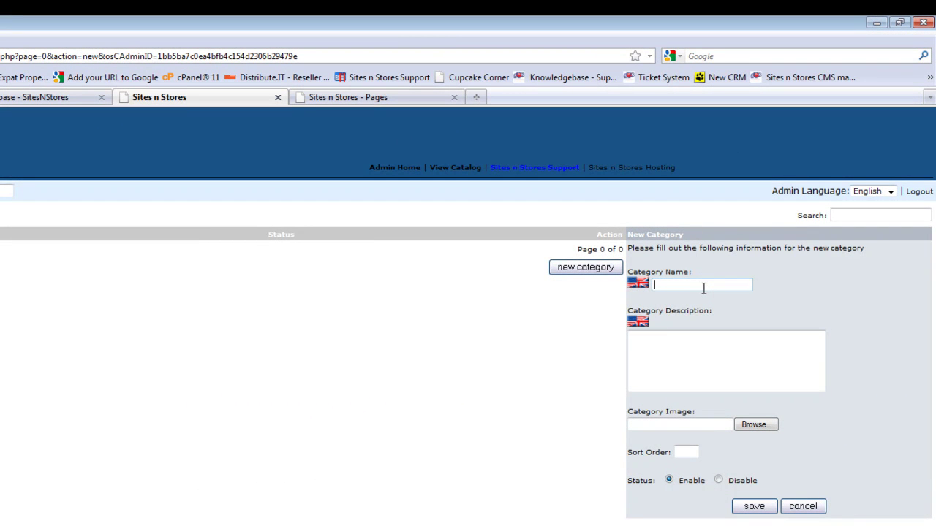
type("Test")
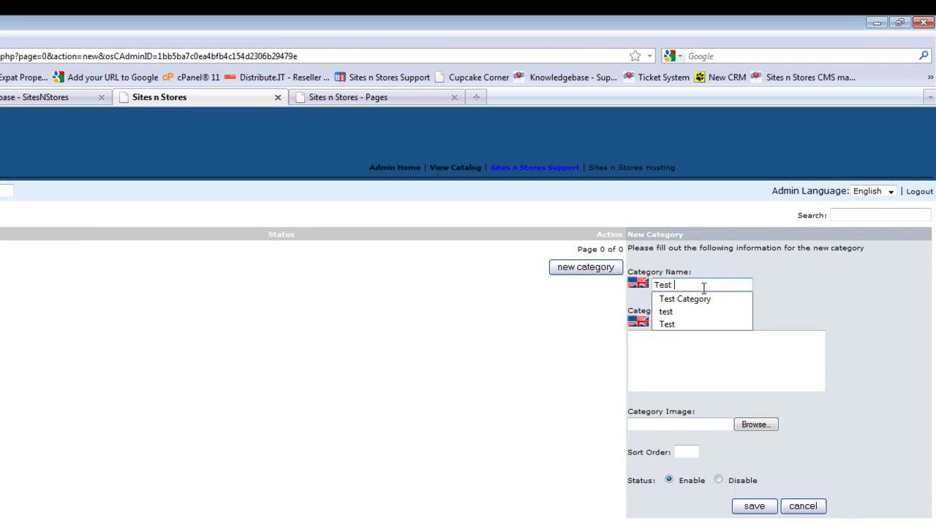
key("Down")
key("Tab")
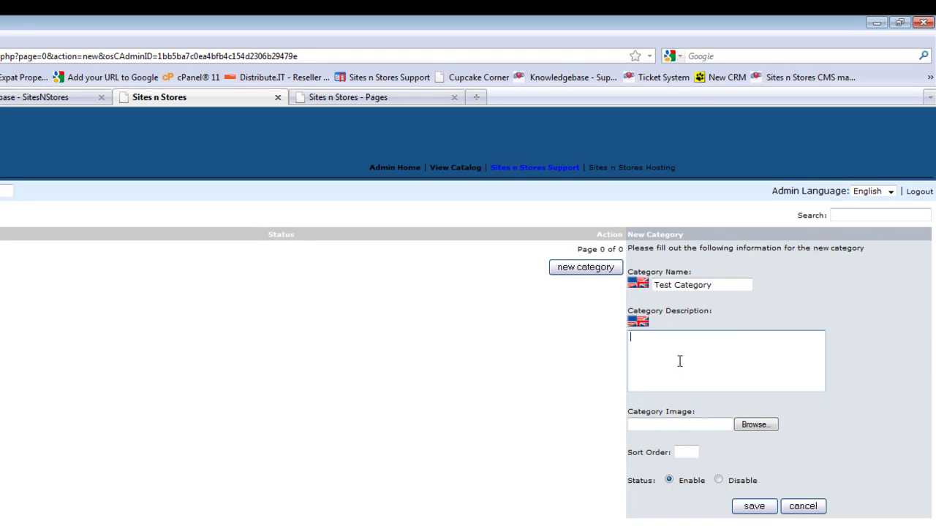
type("This is a test category")
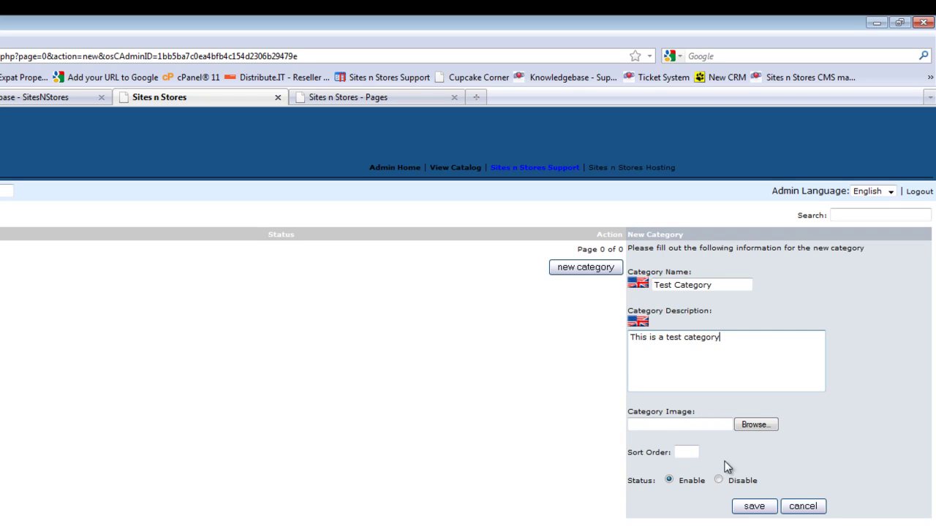
left_click(752, 507)
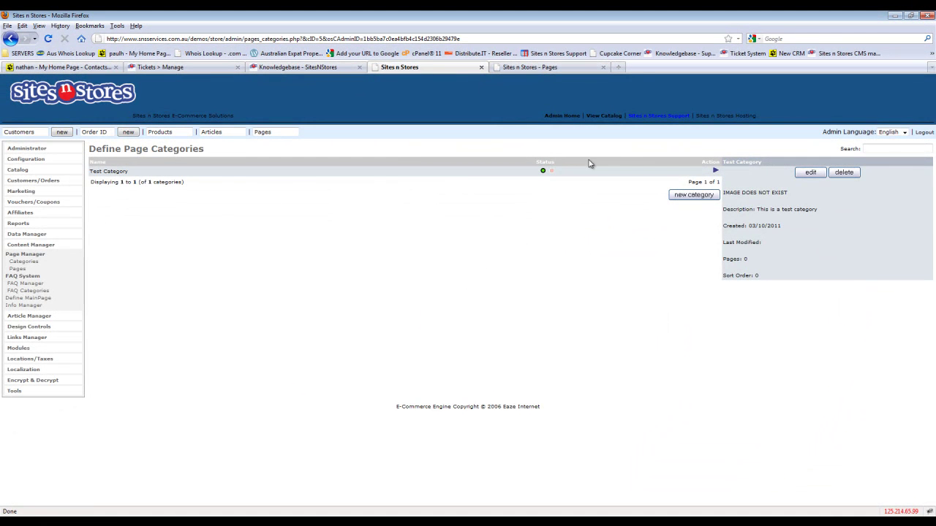
Step: Refresh the storefront's Pages listing and check the new category's name and description
left_click(563, 67)
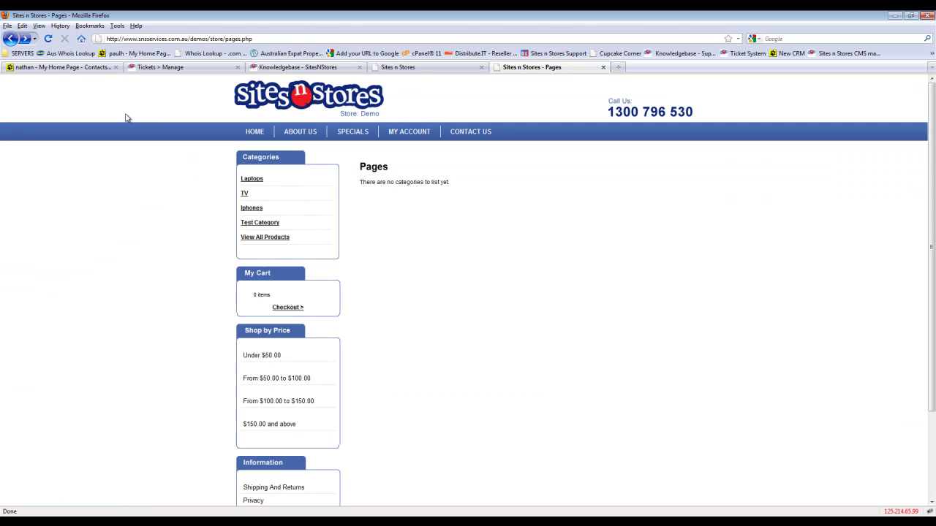
left_click(48, 39)
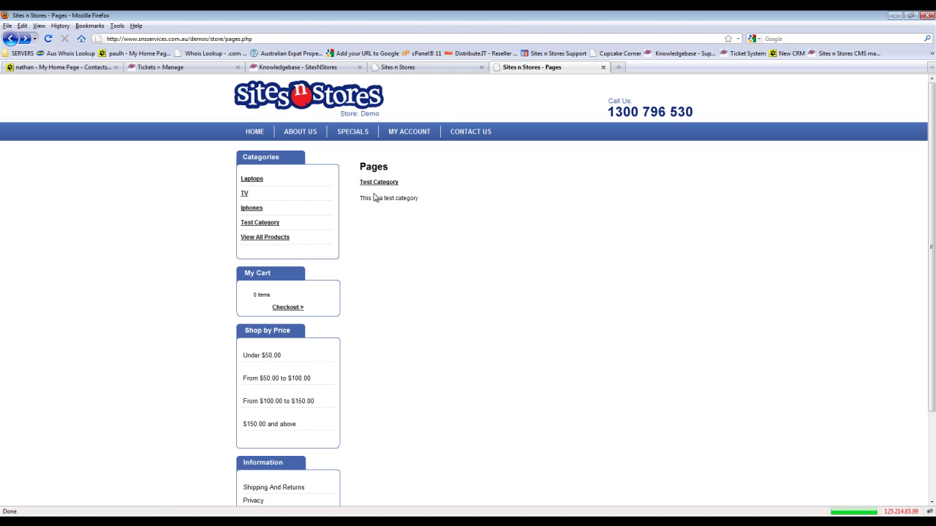
left_click_drag(419, 201, 364, 202)
left_click(443, 205)
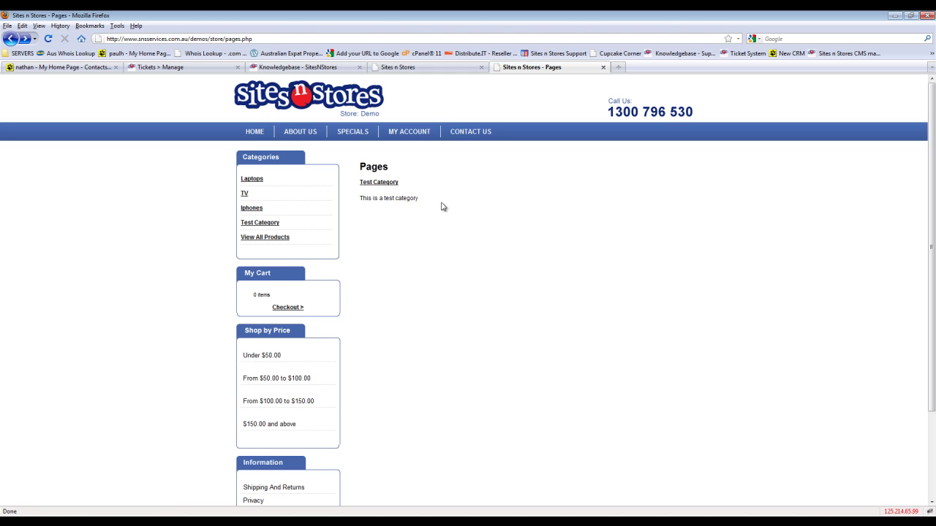
Step: Start a new page in the admin's Page Manager and assign it to Test Category
left_click(451, 68)
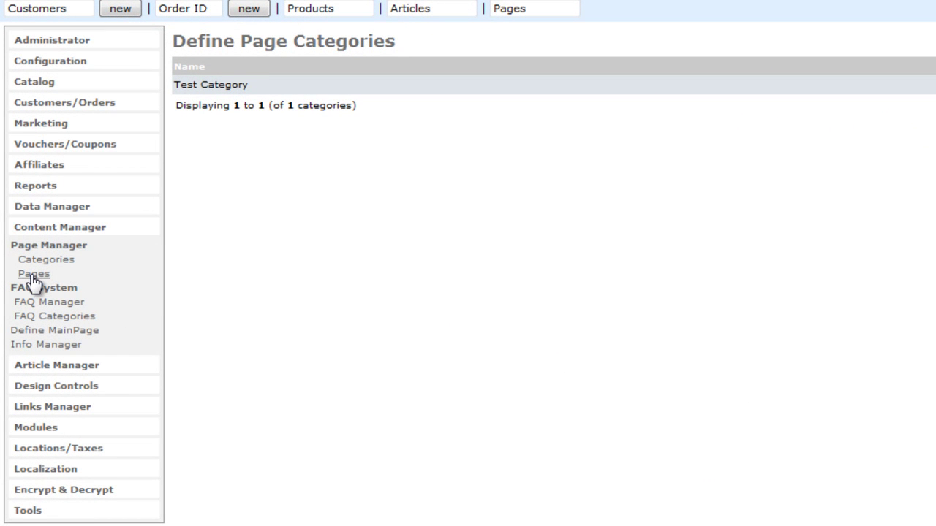
left_click(33, 275)
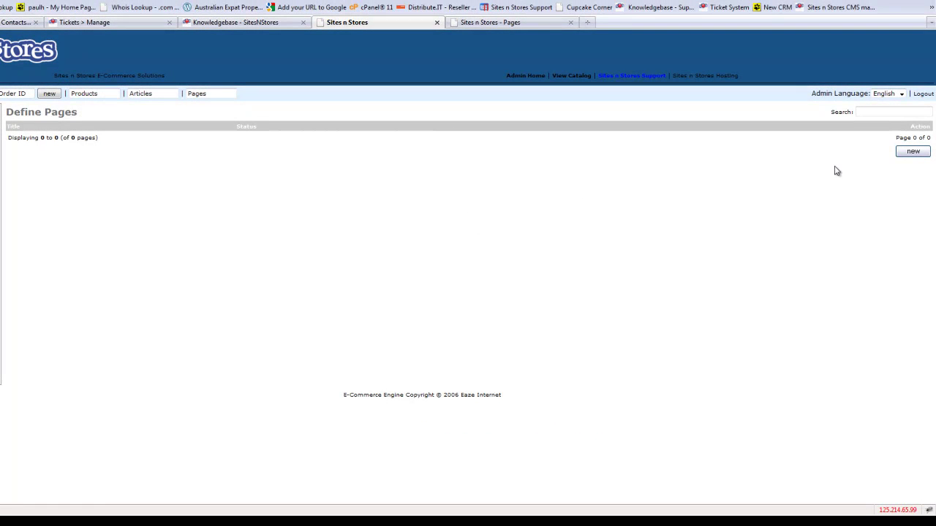
left_click(918, 154)
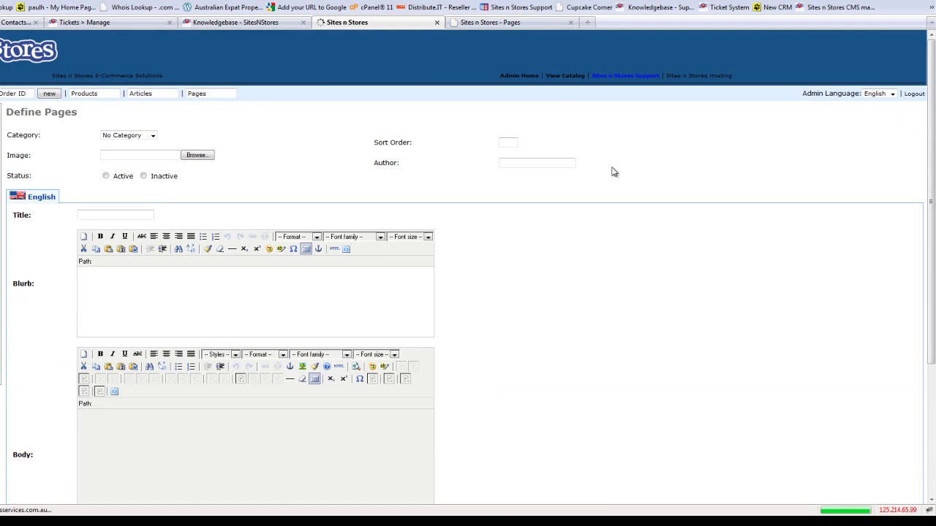
scroll(795, 158, "down", 1)
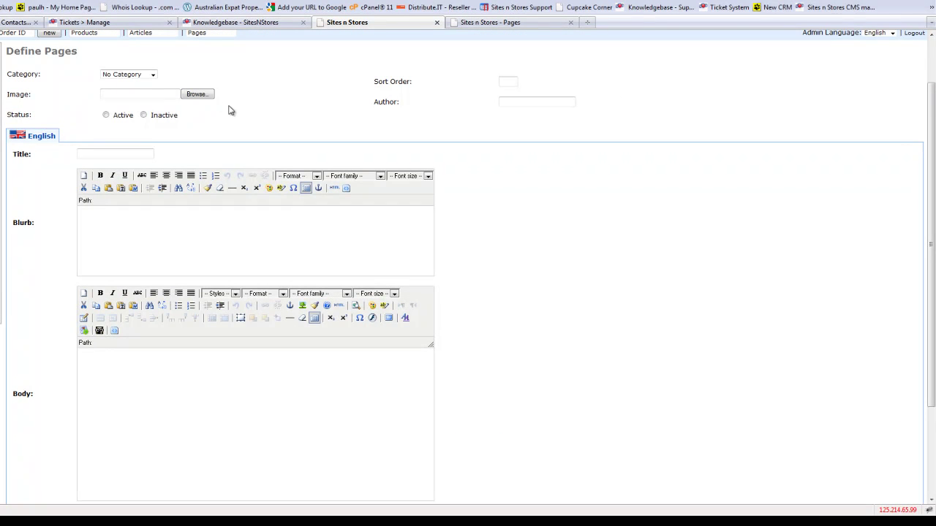
left_click(127, 77)
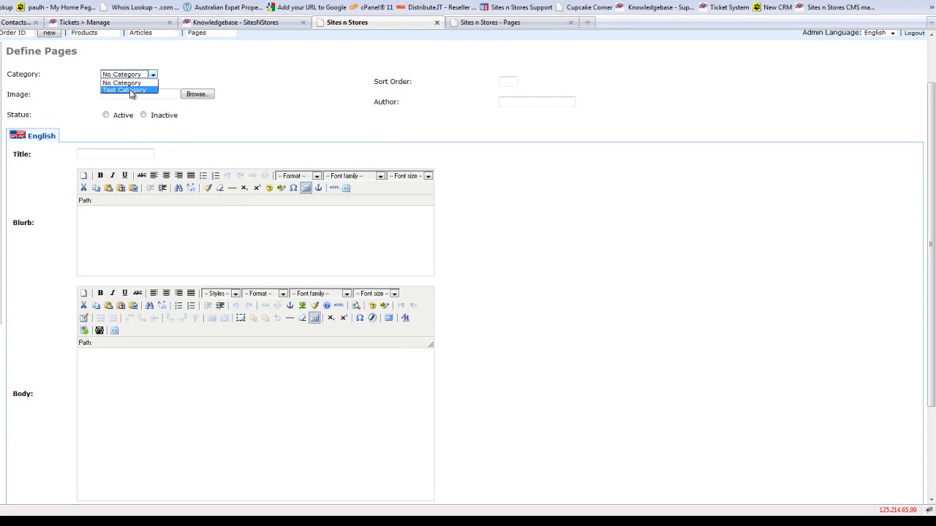
left_click(131, 91)
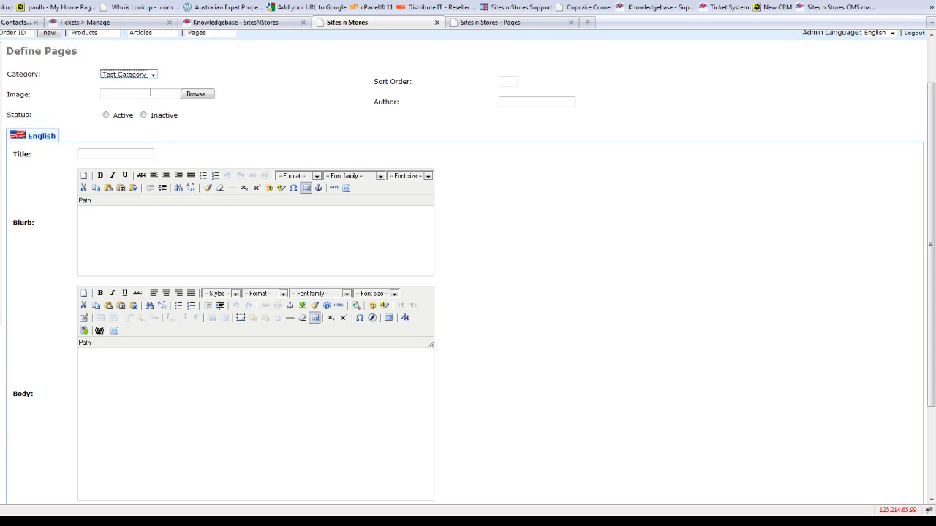
Step: Set the new page's status to Active and its title to "Test Page"
left_click(106, 116)
left_click(117, 152)
type("Test Page")
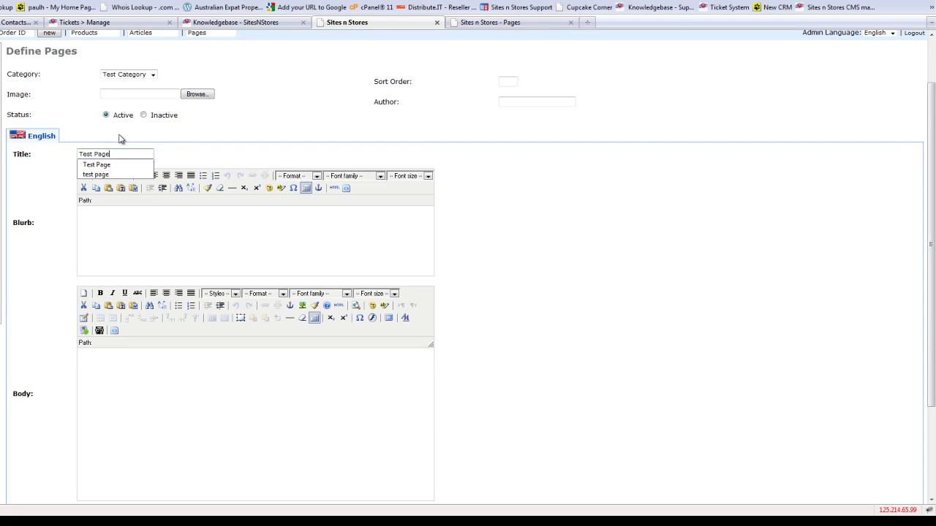
key("Down")
key("Return")
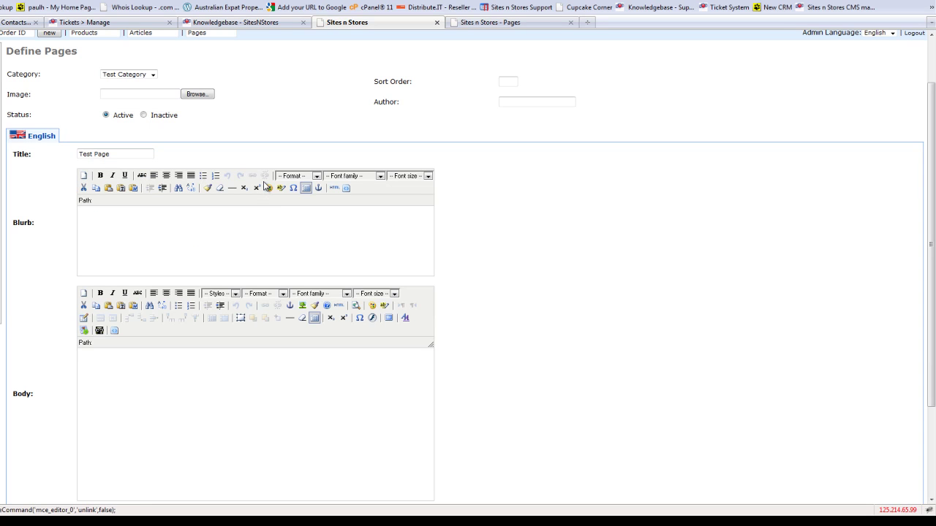
Step: Enter "This is the blurb" as the page's blurb and "And this is the page" as its body
key("Tab")
type("T")
left_click(176, 418)
type("And this is the page")
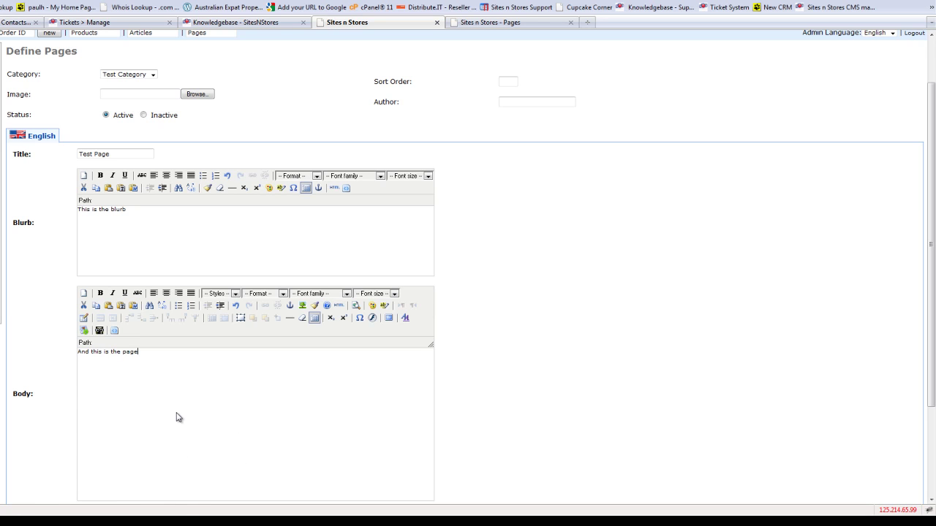
Step: Set the blurb text's font size to 5 (18 pt)
left_click_drag(171, 223, 62, 211)
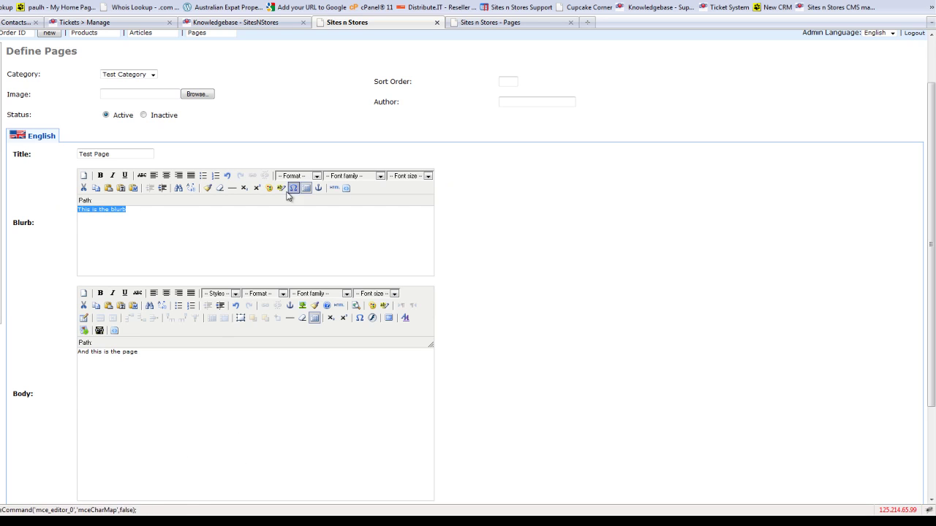
left_click(430, 175)
left_click(401, 220)
left_click_drag(193, 368, 46, 337)
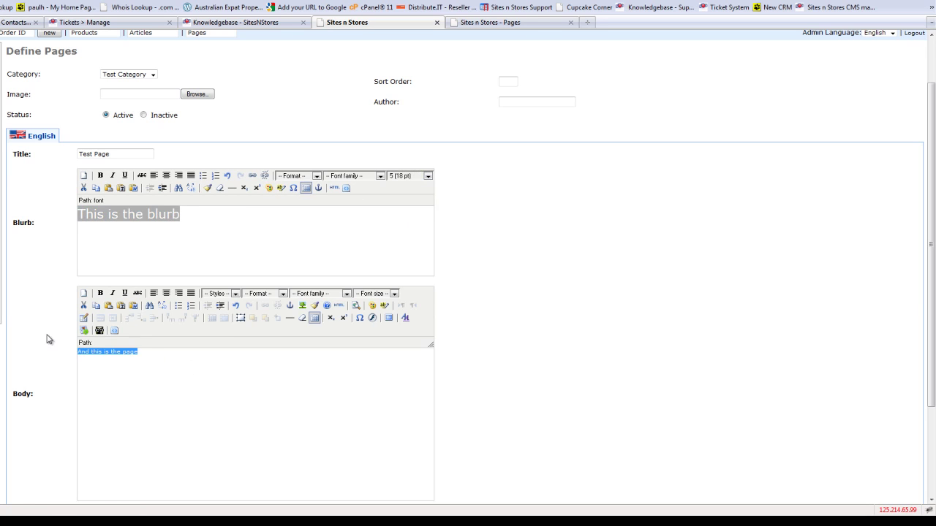
left_click(428, 177)
left_click(401, 221)
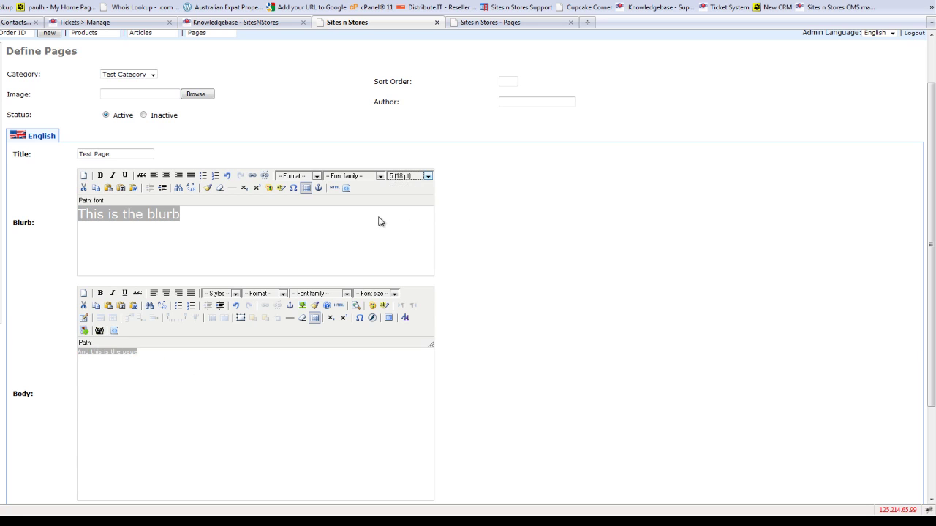
Step: Set the body text's font size to 5 (18 pt)
left_click(209, 372)
left_click_drag(172, 379, 78, 335)
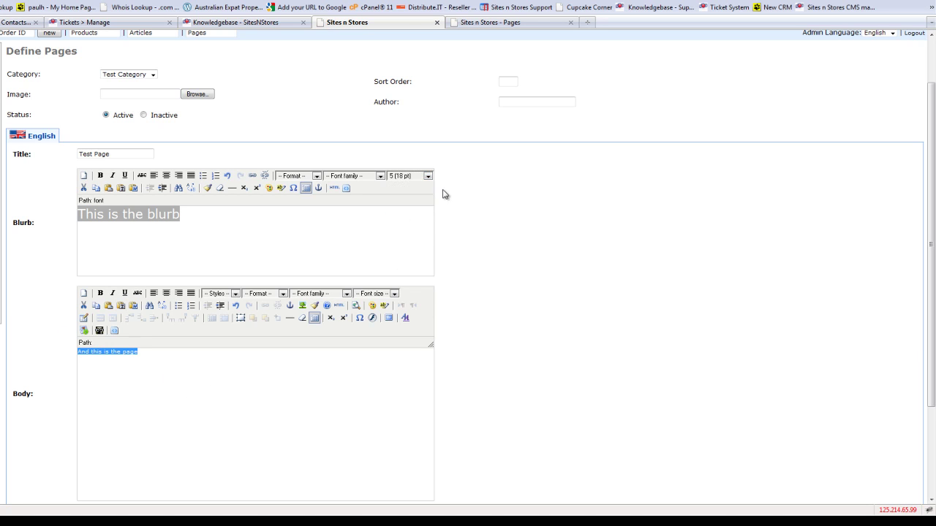
left_click(395, 294)
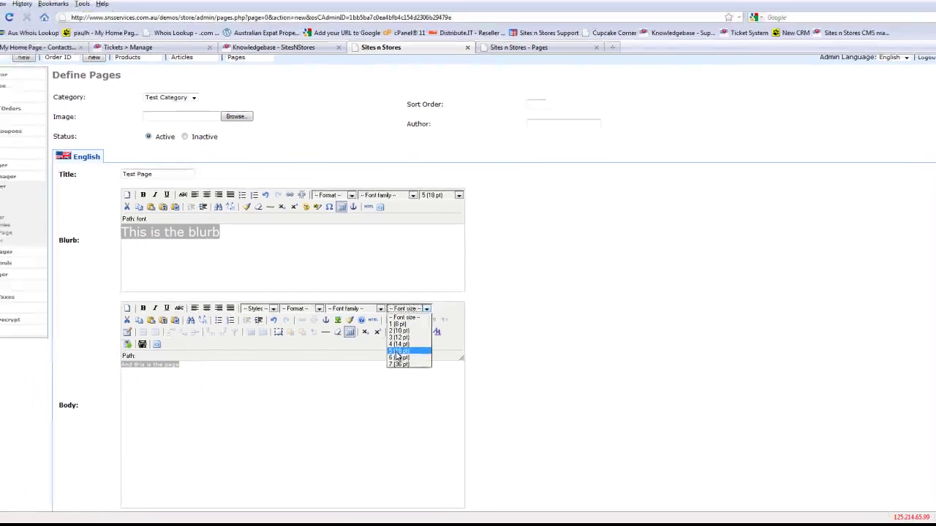
left_click(393, 350)
left_click(293, 417)
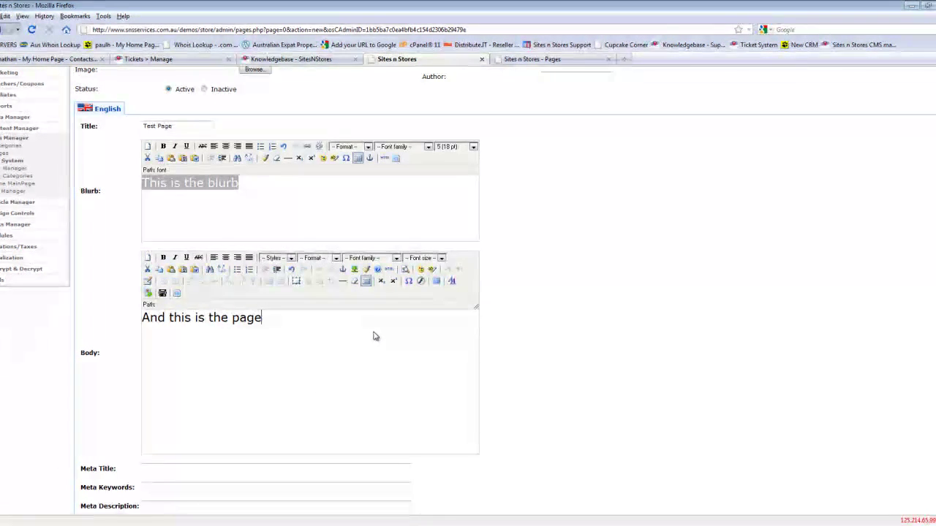
Step: Insert the completed Test Page, leaving its meta fields empty
left_click(318, 207)
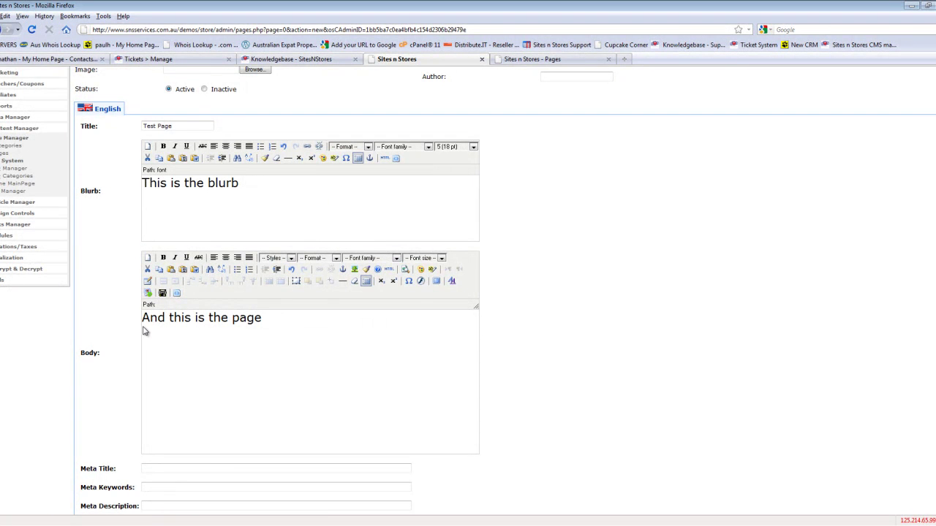
scroll(357, 246, "down", 2)
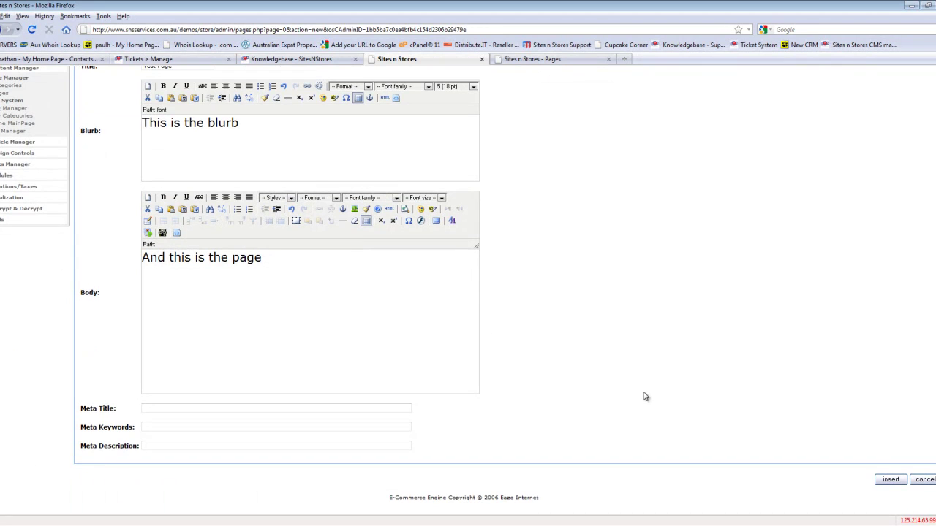
left_click(892, 480)
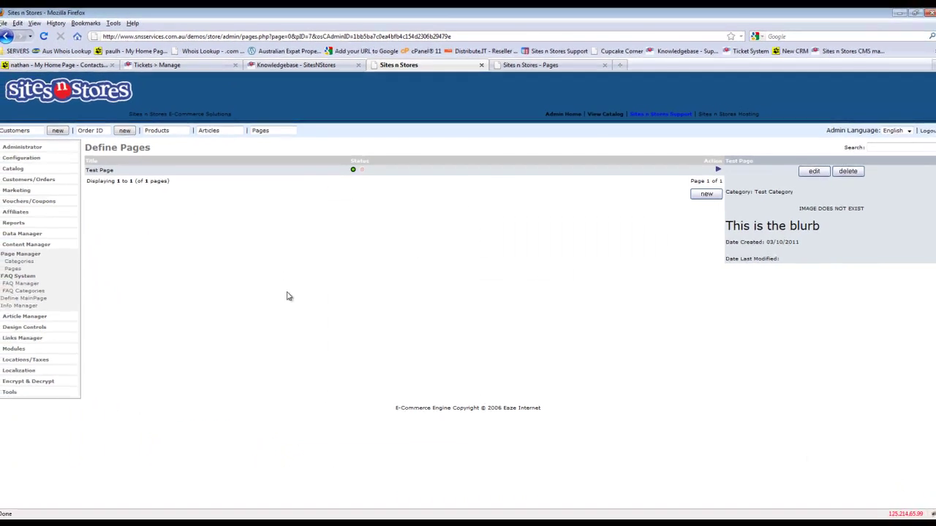
Step: Open Test Category and its Test Page on the storefront to check the blurb and body text
left_click(551, 68)
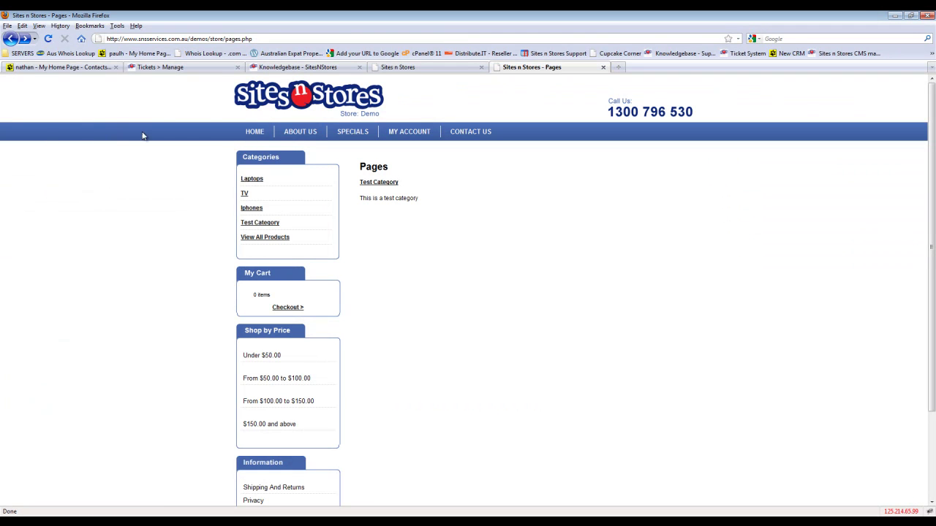
left_click(388, 186)
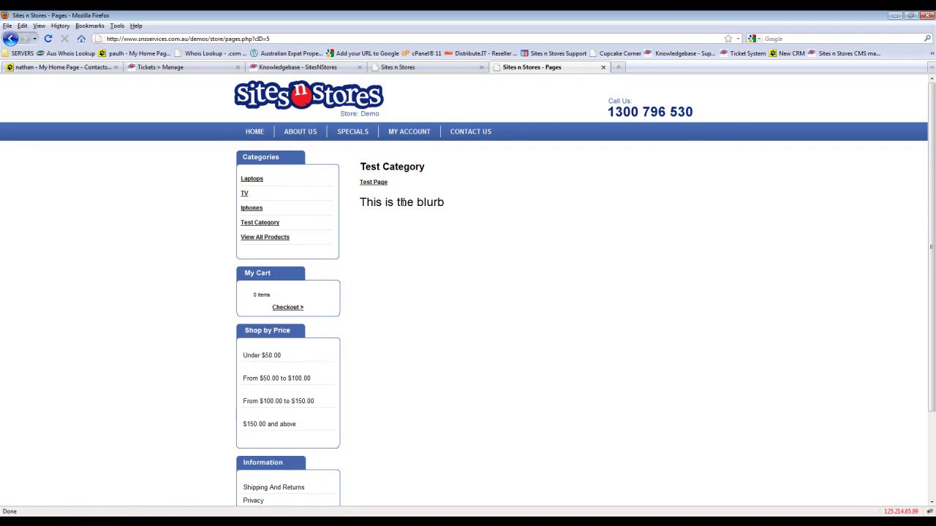
left_click(379, 184)
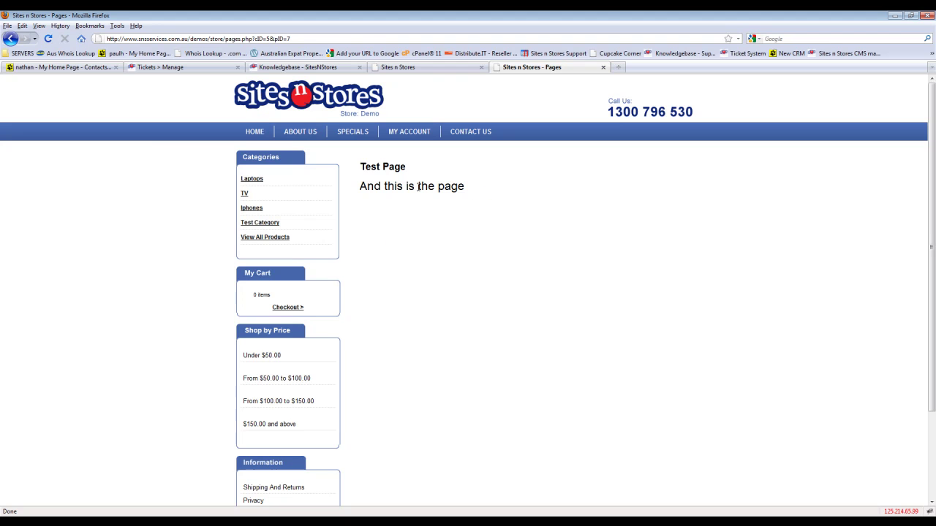
Step: Return to the Test Category listing, reopen Test Page and select its full web address
left_click(12, 40)
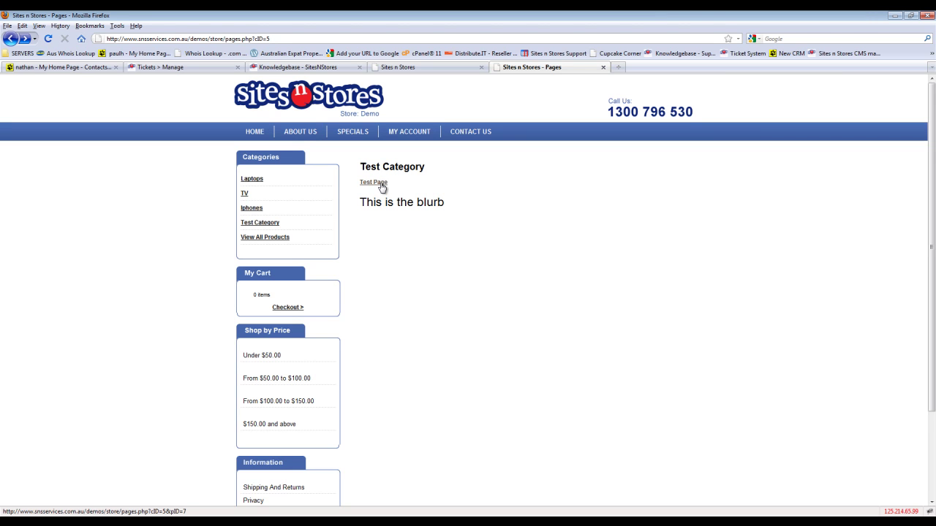
left_click(381, 188)
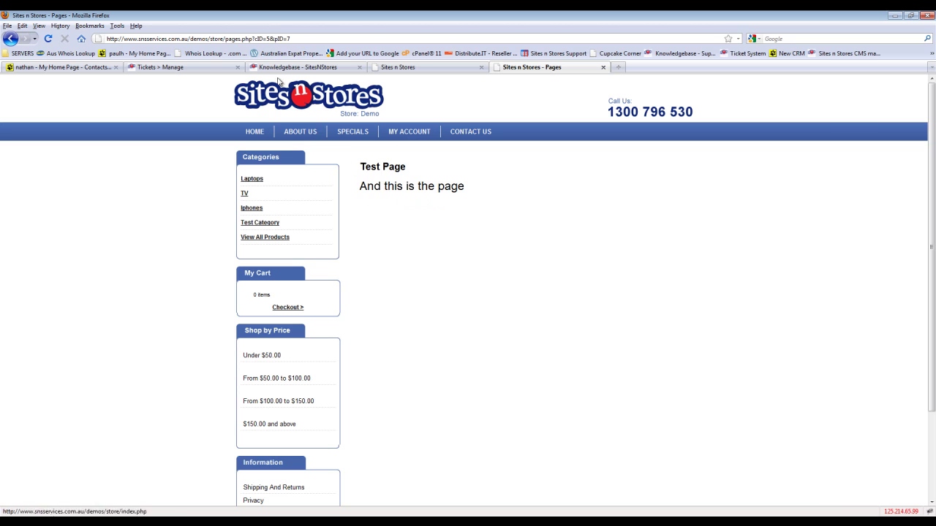
left_click(311, 38)
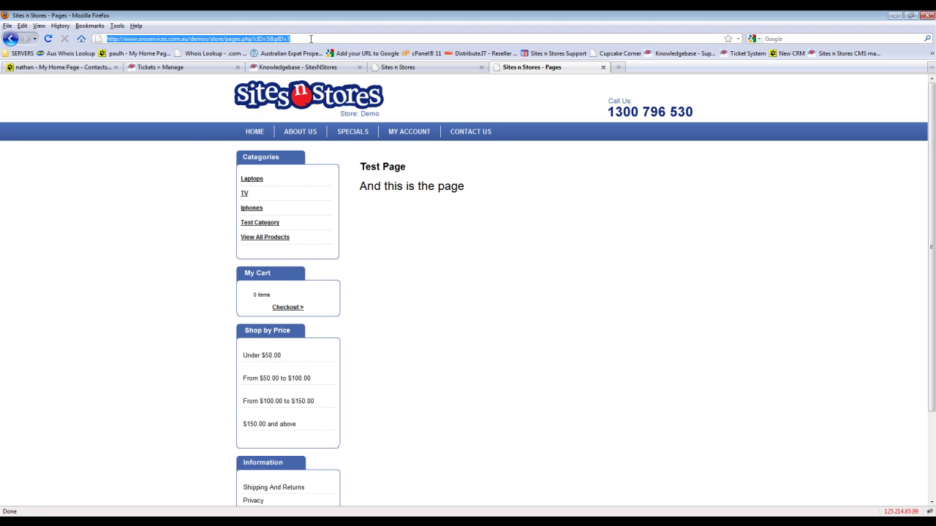